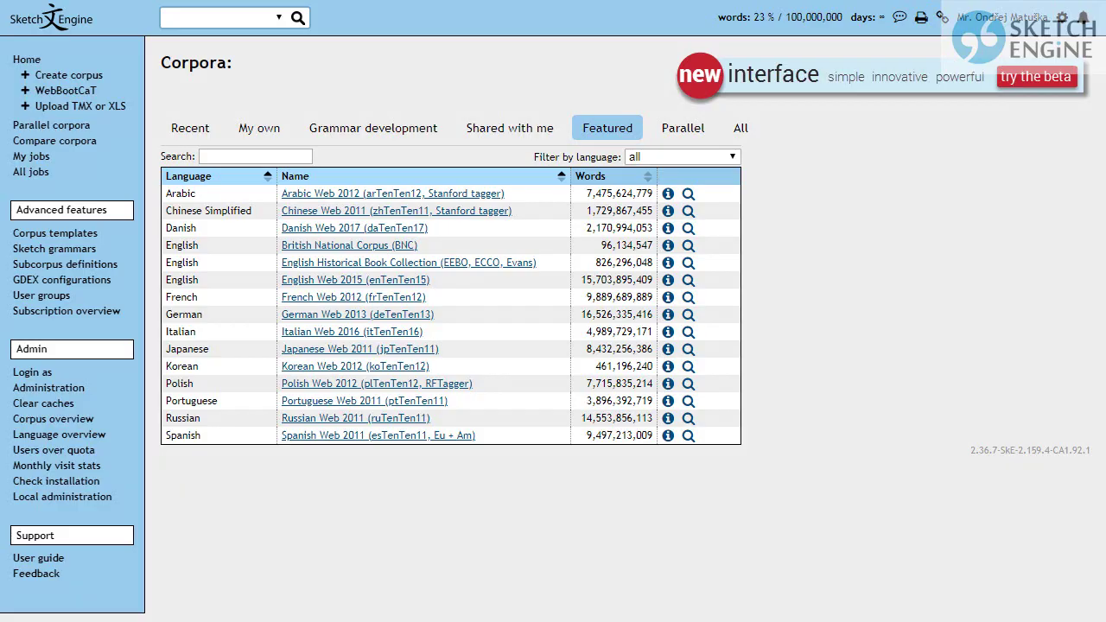
Switch to the beta interface and pick English Web 2015 from English corpora sorted largest first.
click(889, 84)
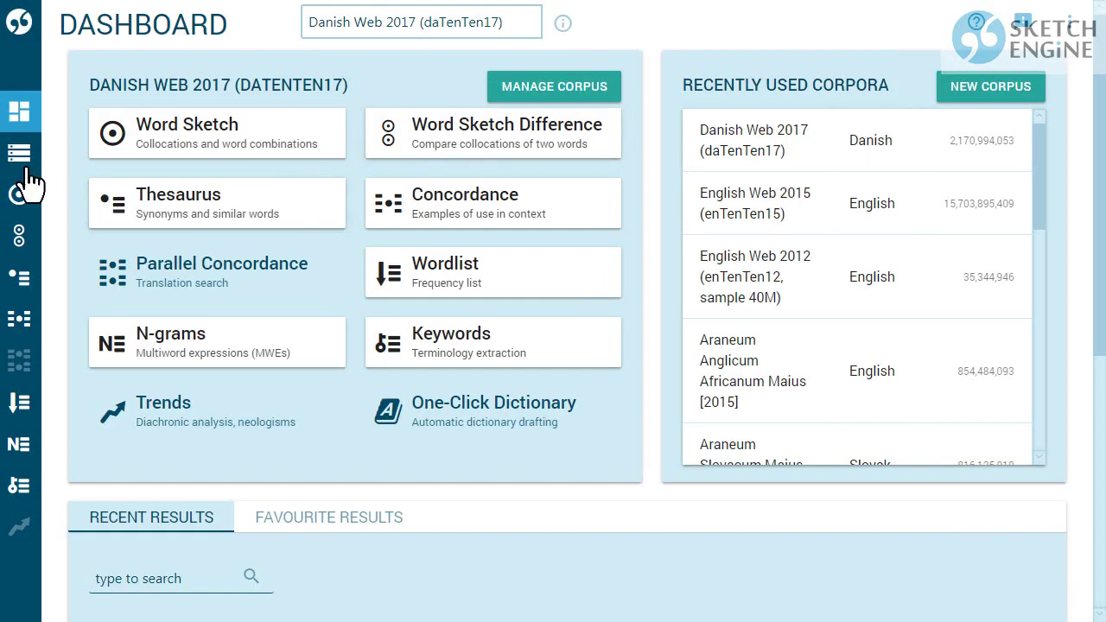
click(19, 154)
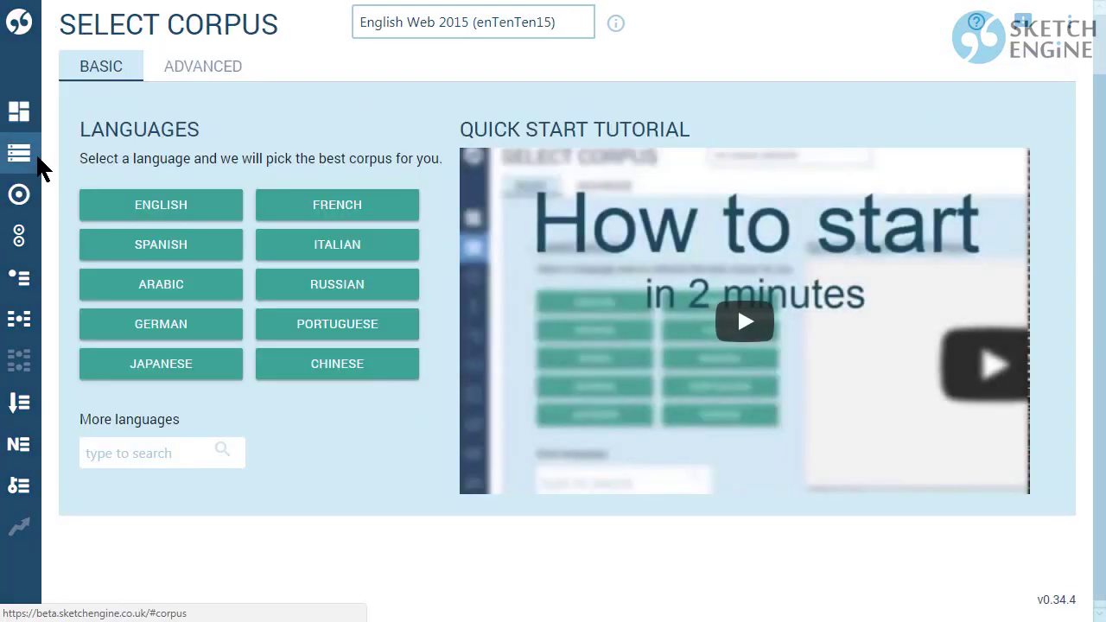
click(200, 71)
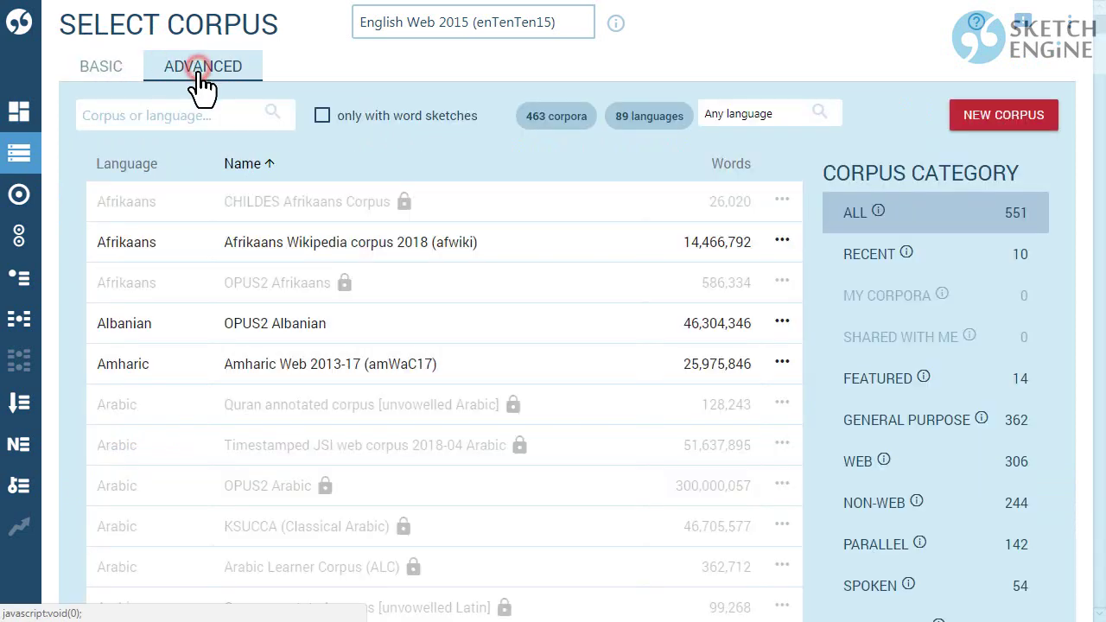
text(english)
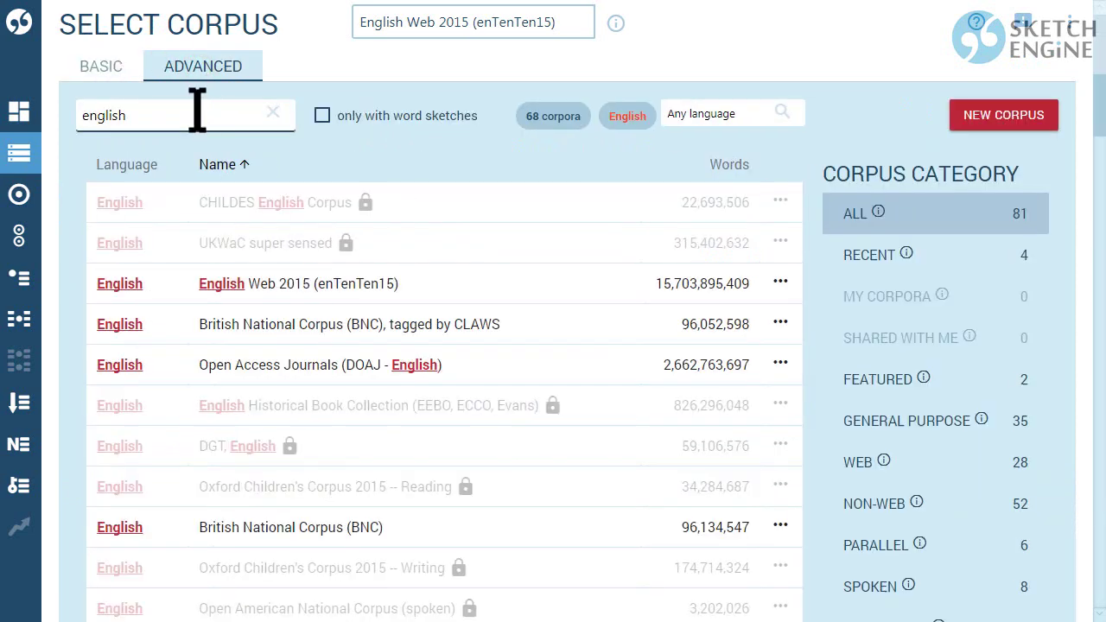
click(725, 165)
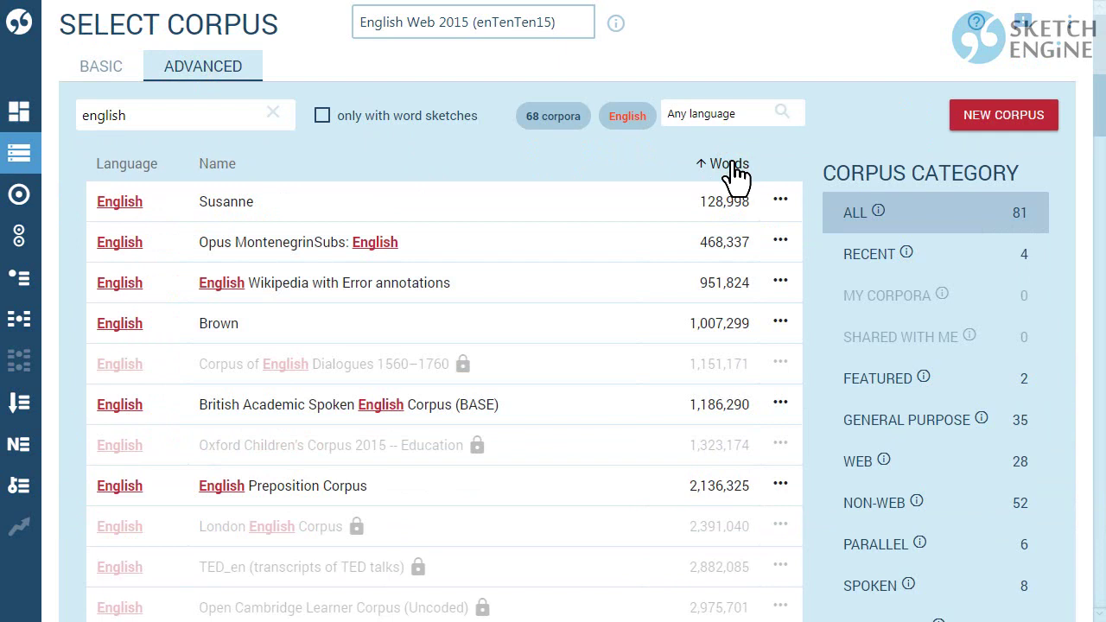
click(730, 164)
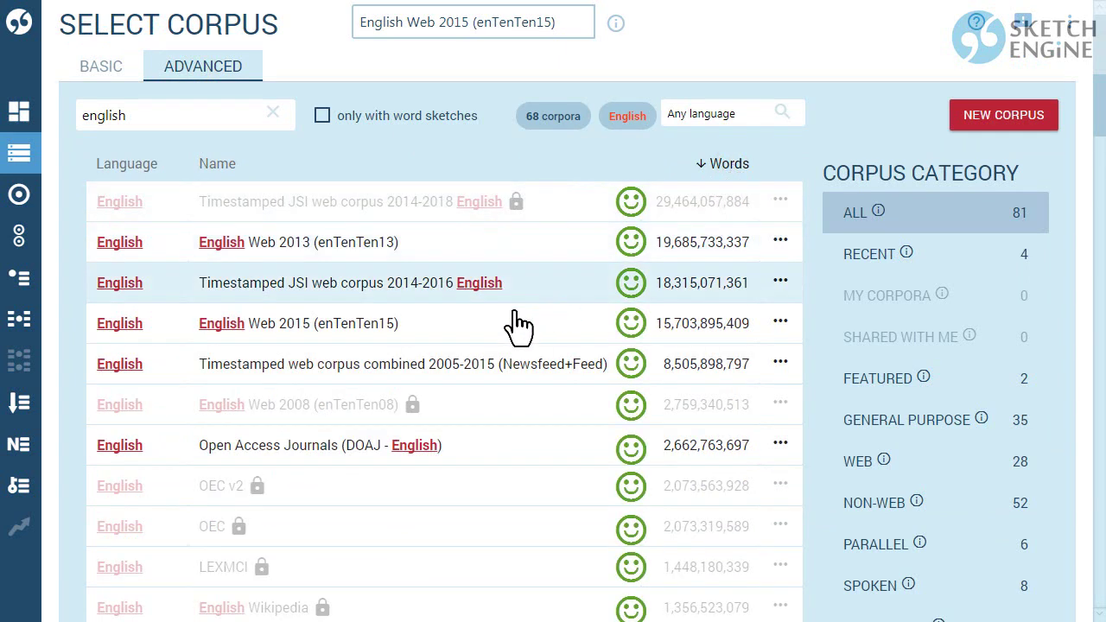
click(373, 341)
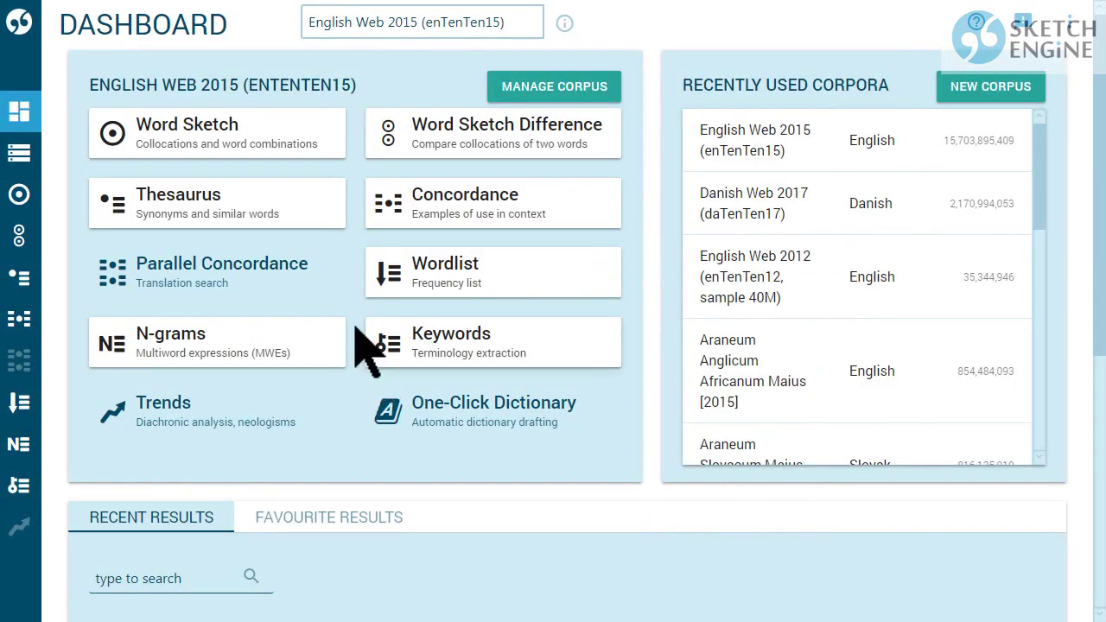
Look up words similar to giraffe in the Thesaurus.
click(220, 197)
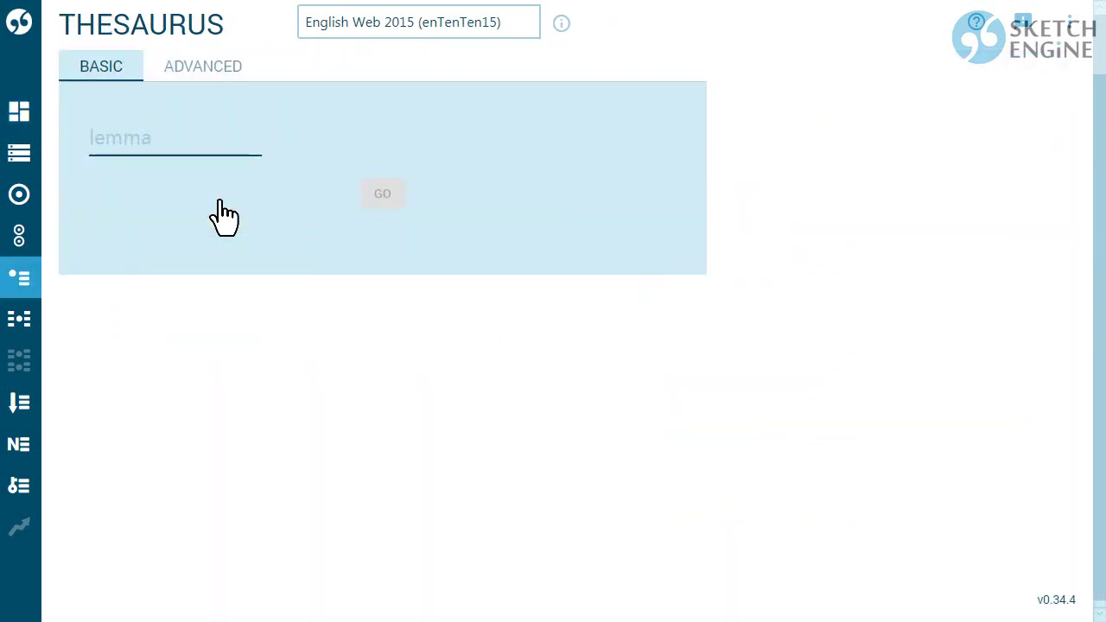
text(giraffe)
key(Return)
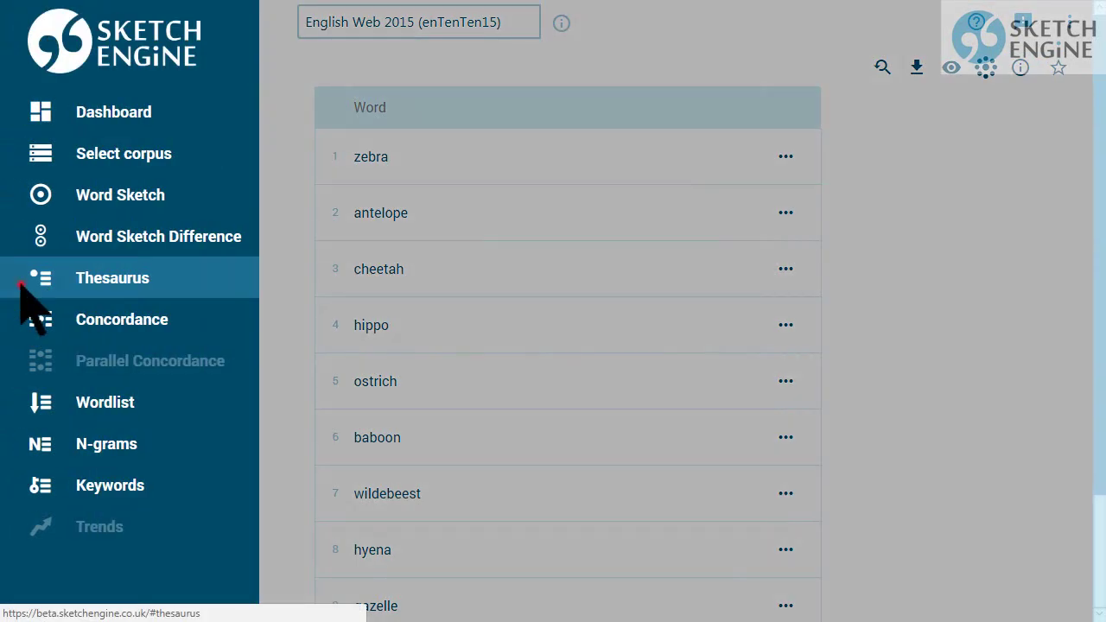
Run a new Thesaurus search for confusing.
click(21, 283)
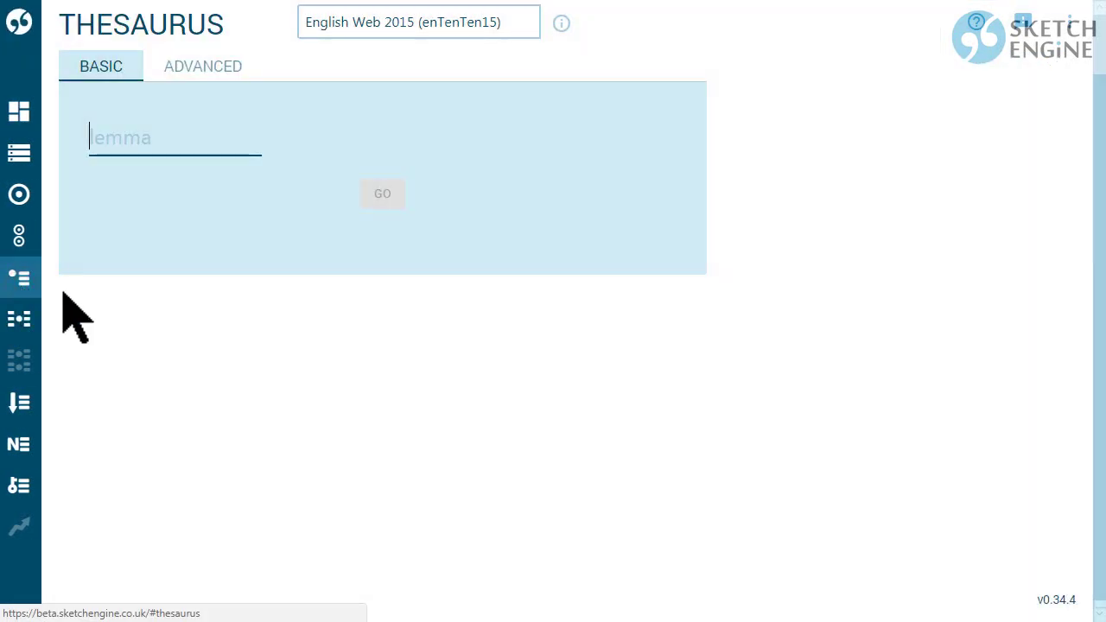
text(confusing)
key(Return)
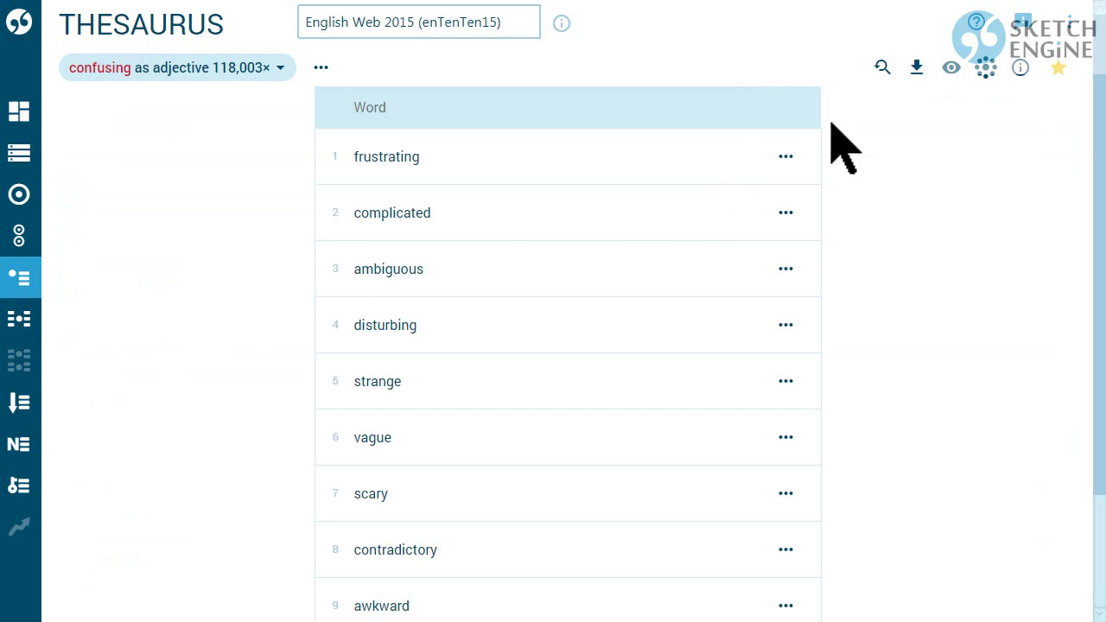
Show counts and scores for each similar word, then view the actions available for complicated.
click(952, 69)
click(400, 198)
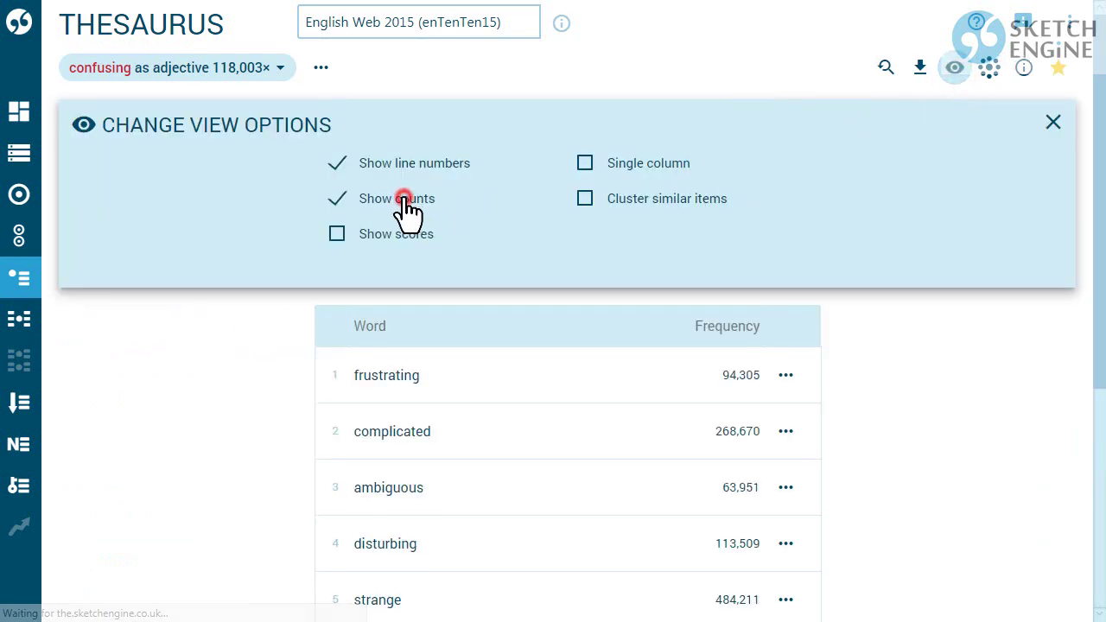
click(393, 238)
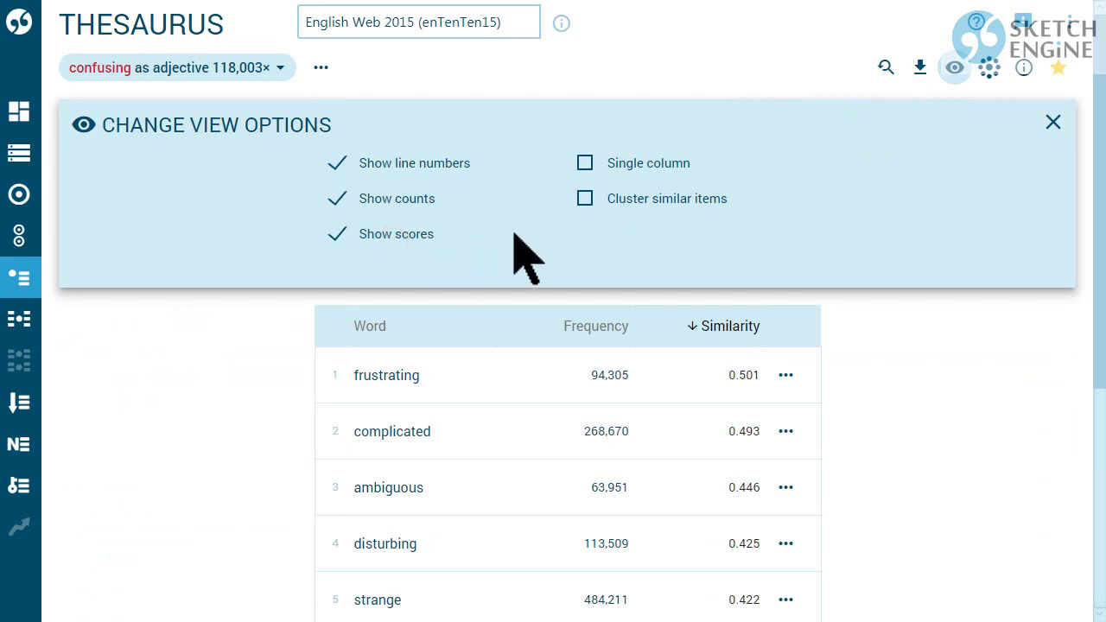
click(1053, 122)
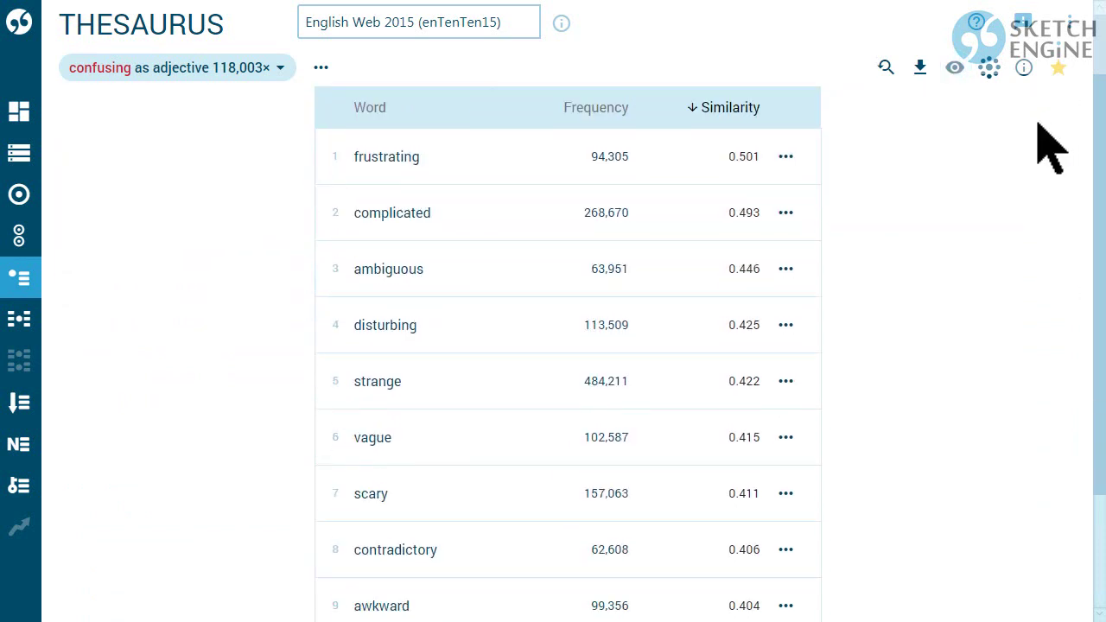
click(788, 214)
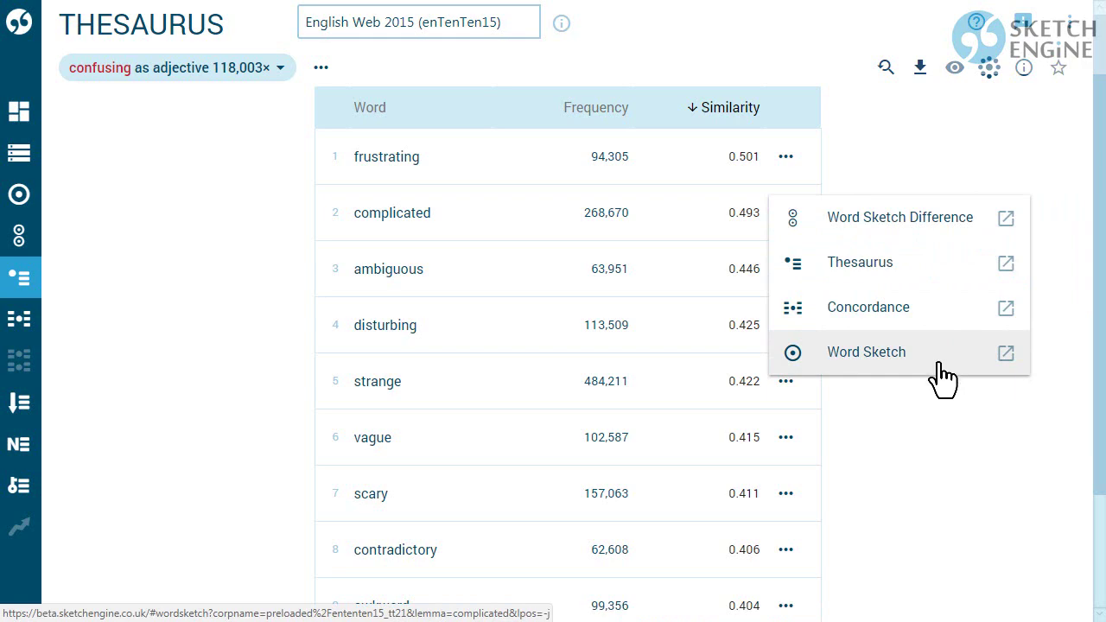
Dismiss the actions list for complicated.
click(942, 432)
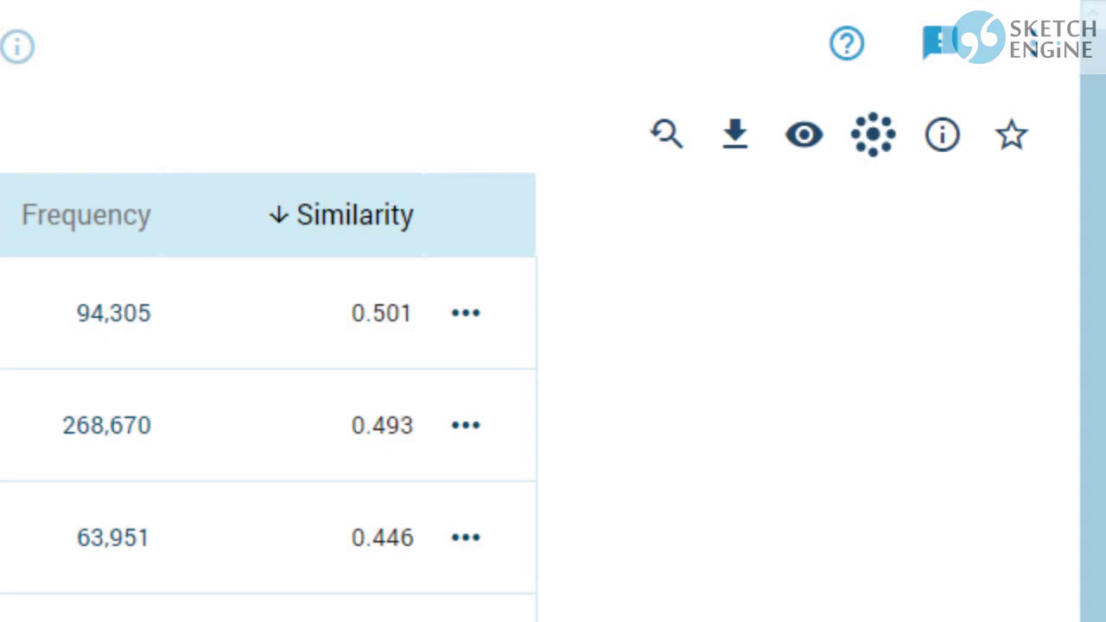
Star the confusing result and reopen it from the Dashboard's Favourite Results list.
click(1011, 135)
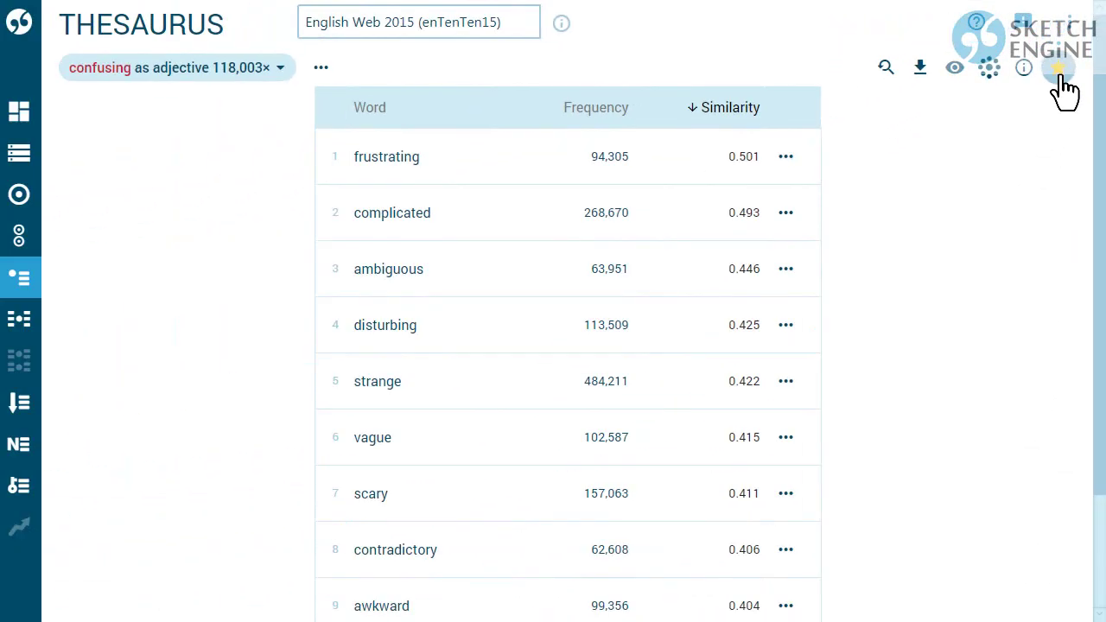
click(22, 117)
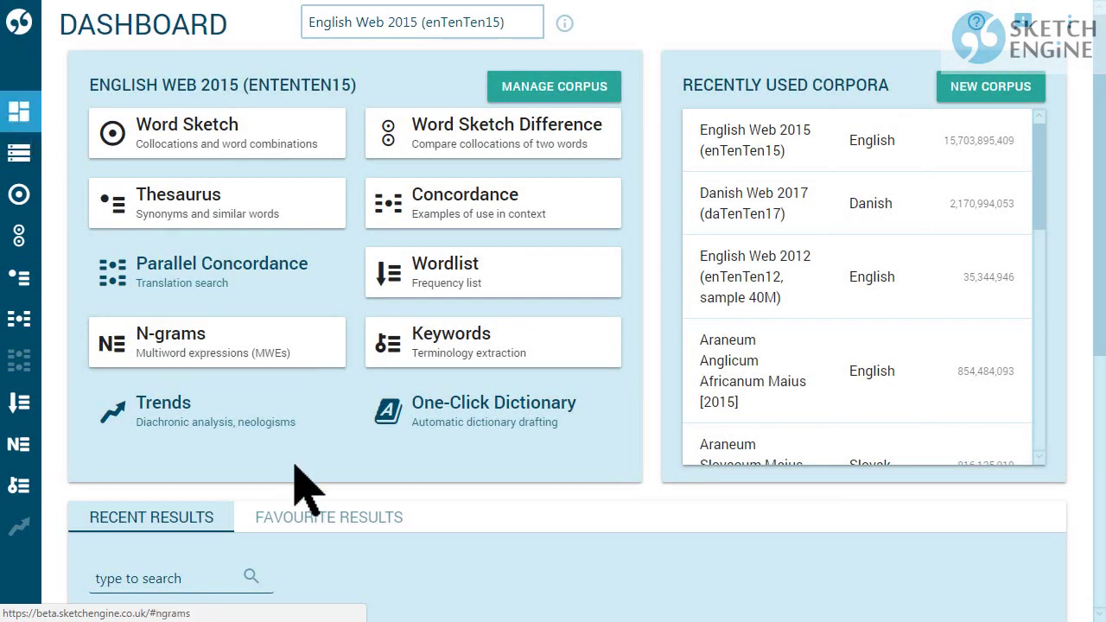
click(315, 522)
scroll(320, 527, down, 3)
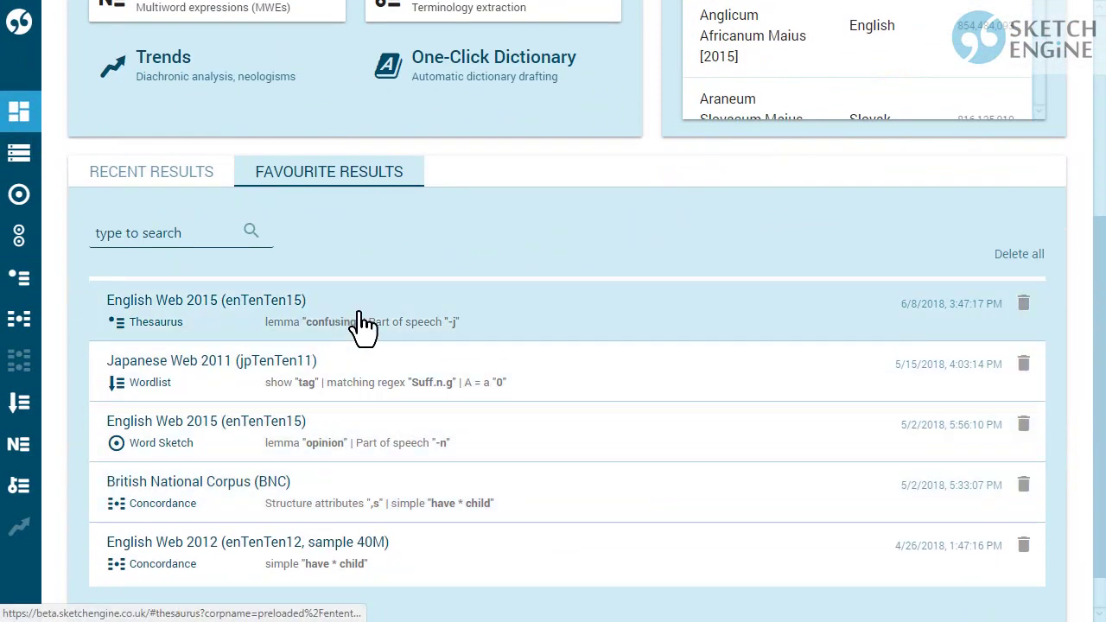
click(363, 327)
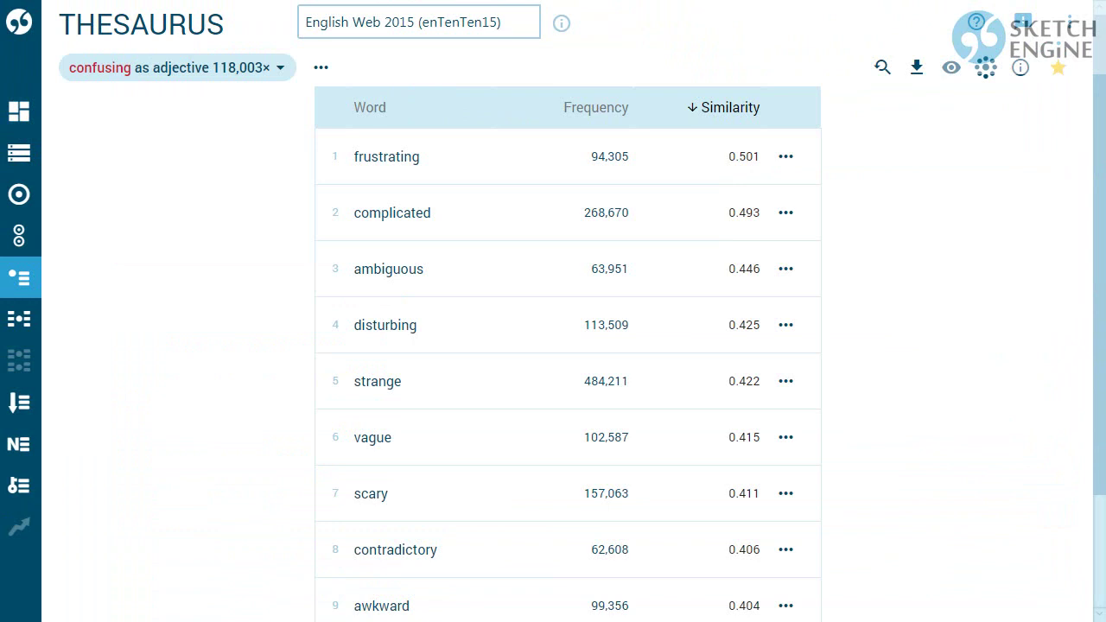
Look up words similar to wonderful and scroll through results led by amazing (0.766).
click(19, 277)
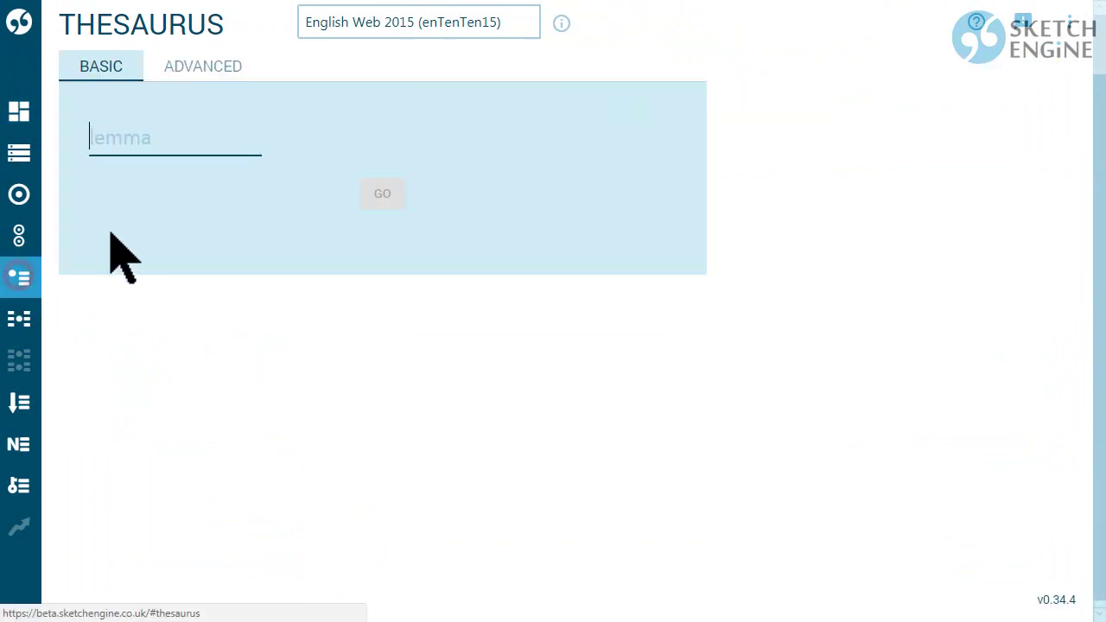
text(wonderful)
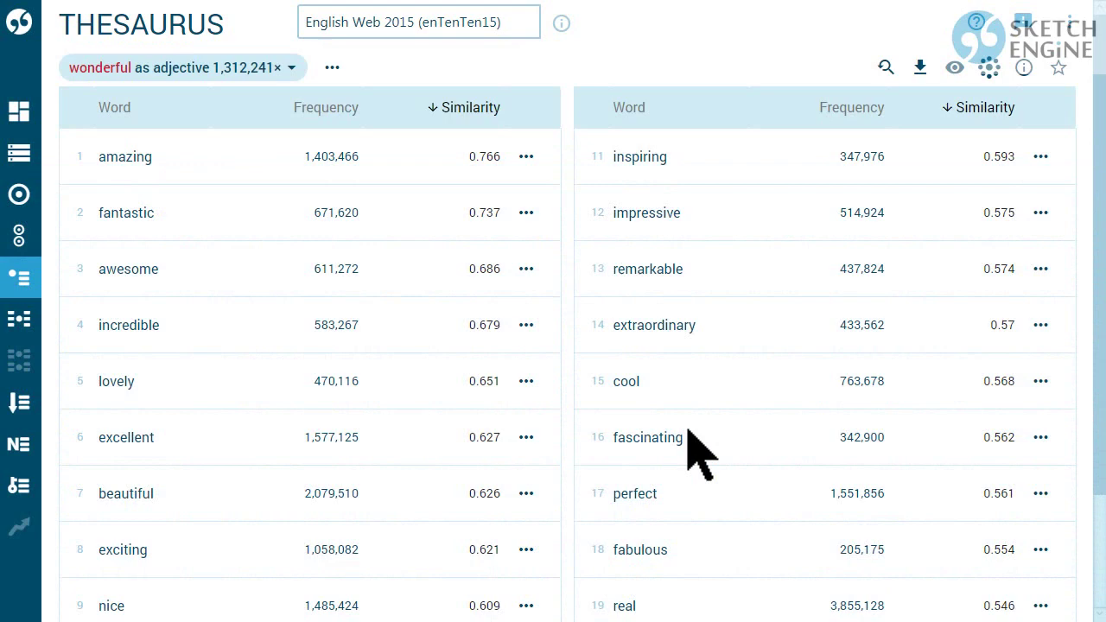
scroll(689, 429, down, 2)
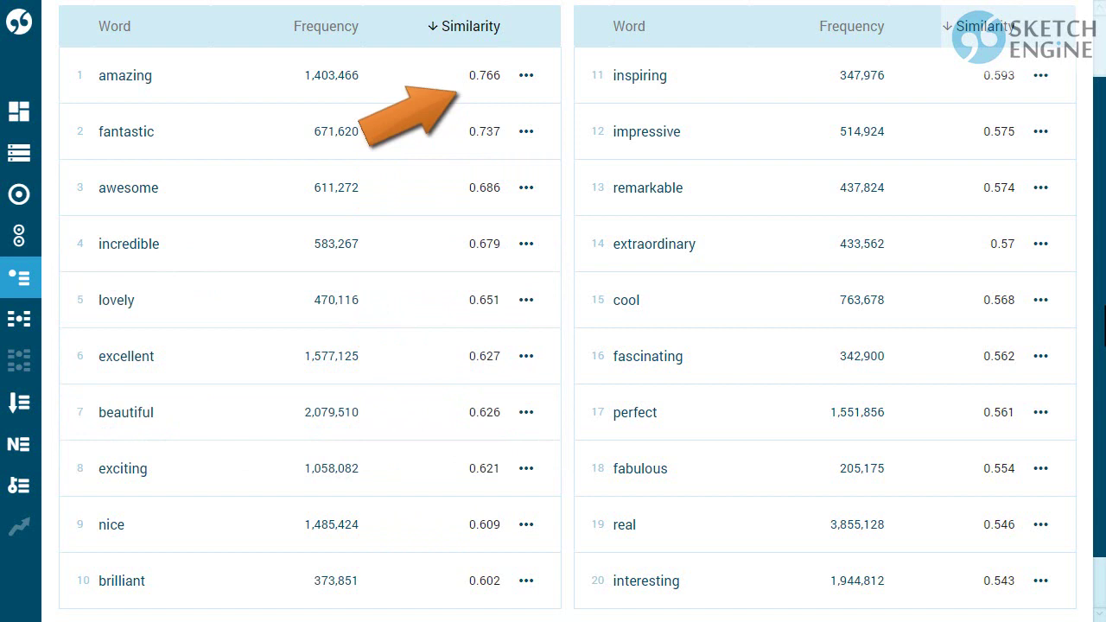
Run a new Thesaurus search for big.
click(20, 277)
text(big)
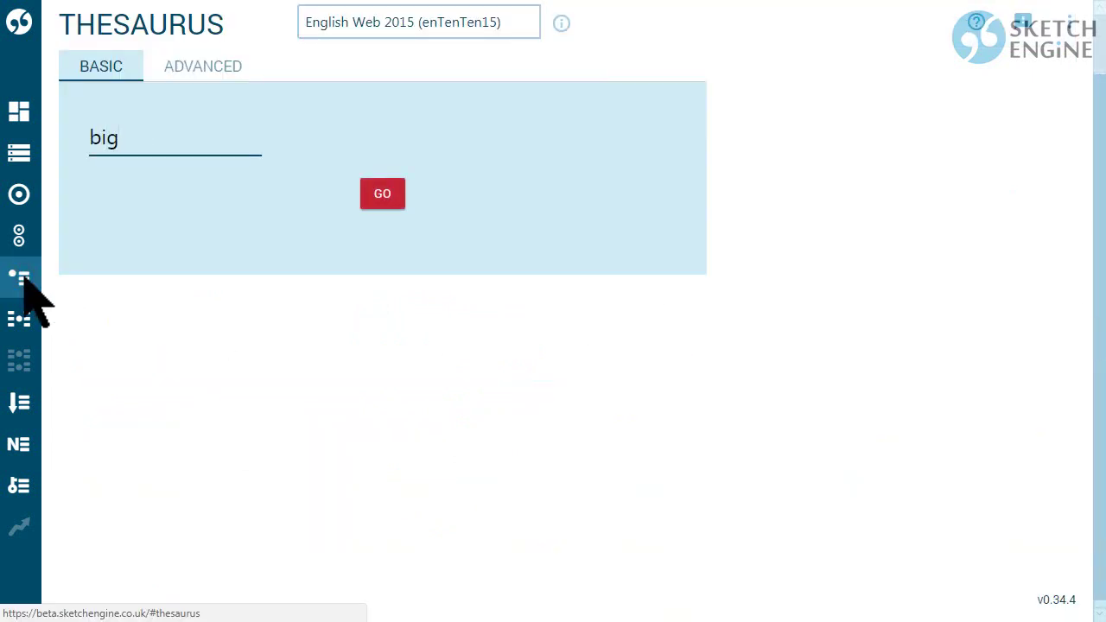
key(Return)
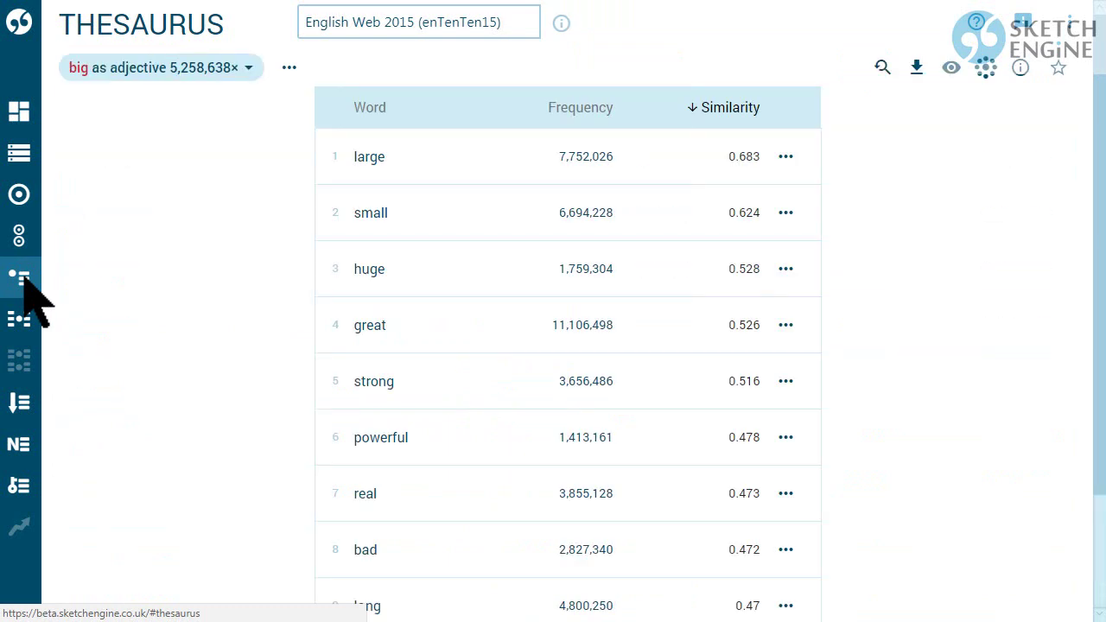
Show 20 similar words per page, down to expensive (0.445).
scroll(268, 415, down, 1)
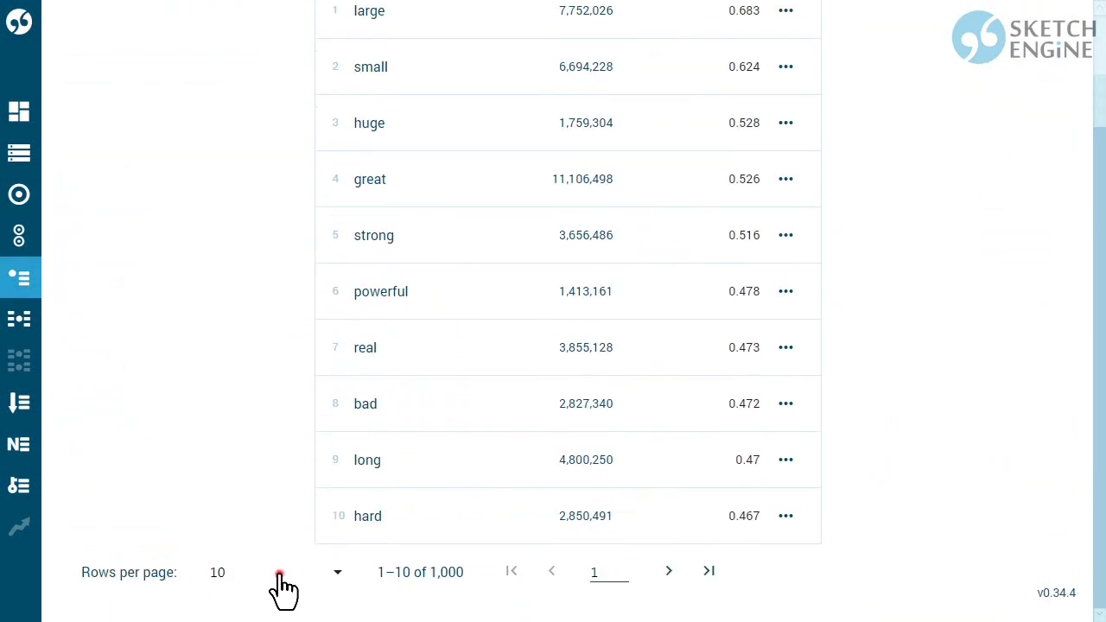
click(279, 576)
click(279, 435)
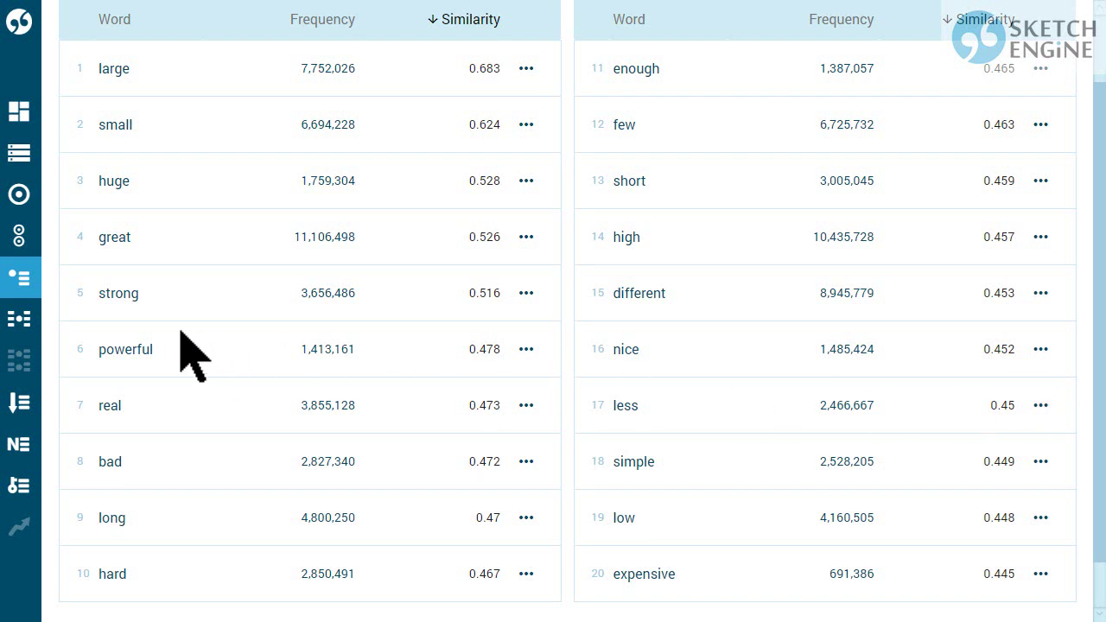
Look up words similar to enormous, led by huge (0.7), immense and massive.
click(19, 291)
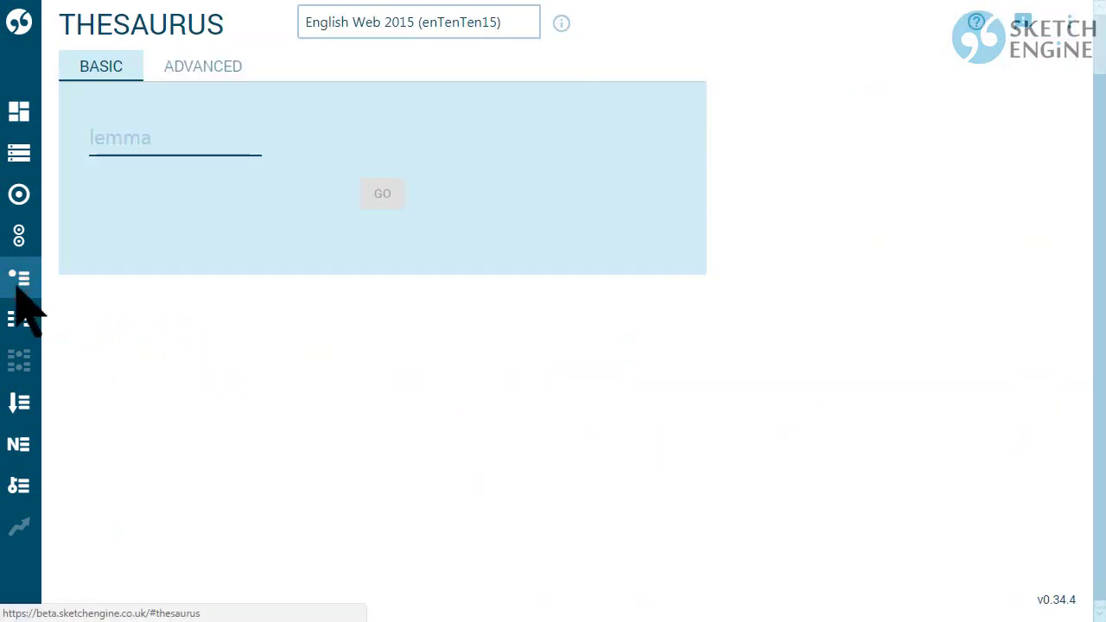
text(enormous)
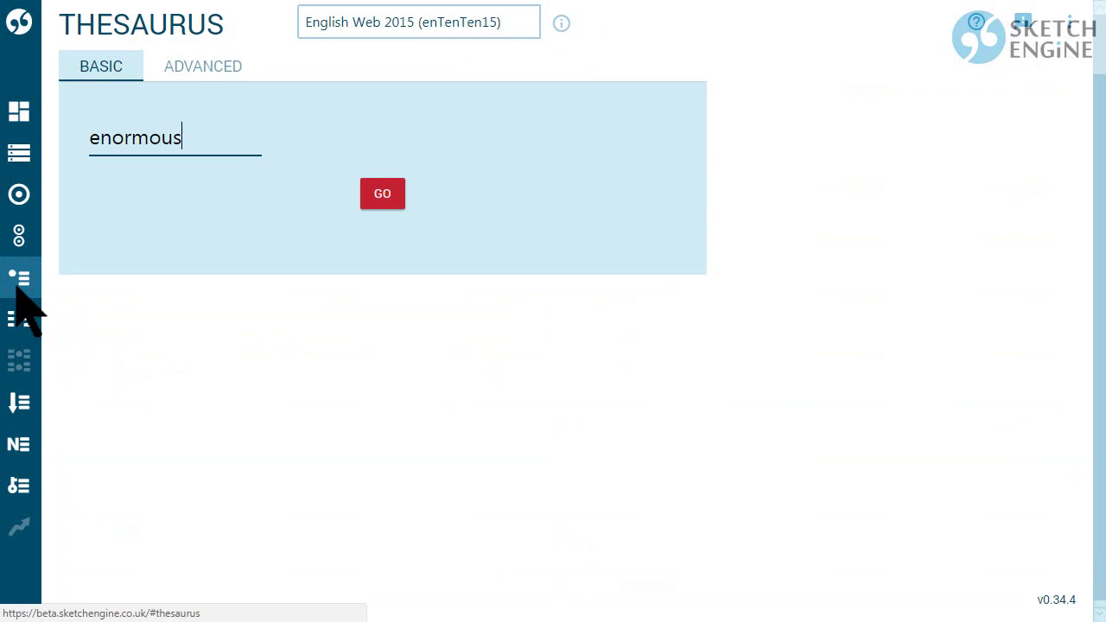
key(Return)
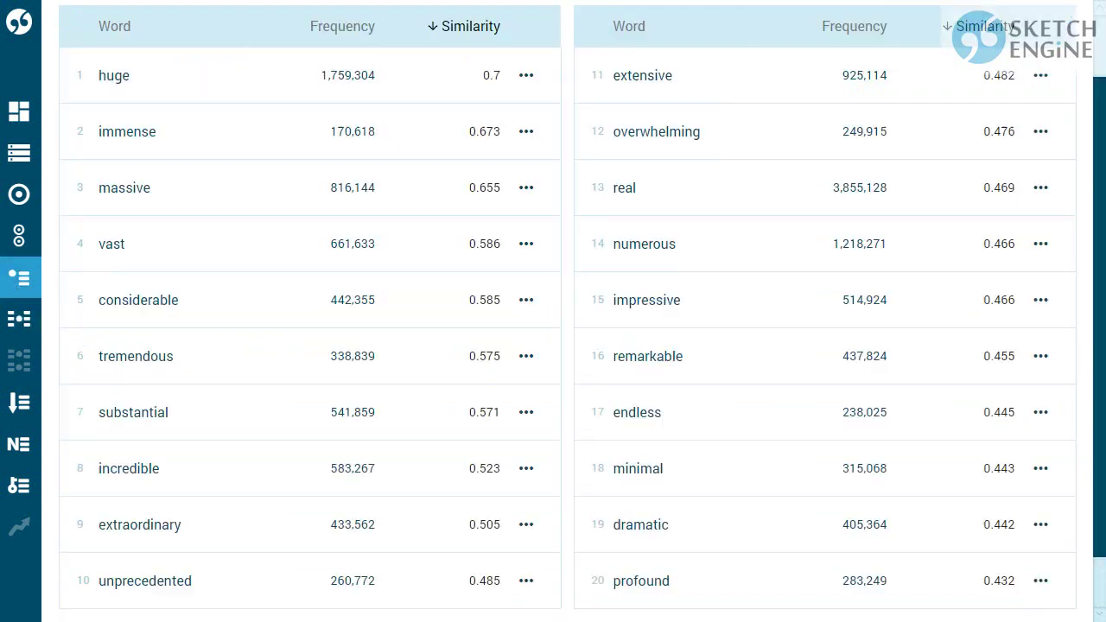